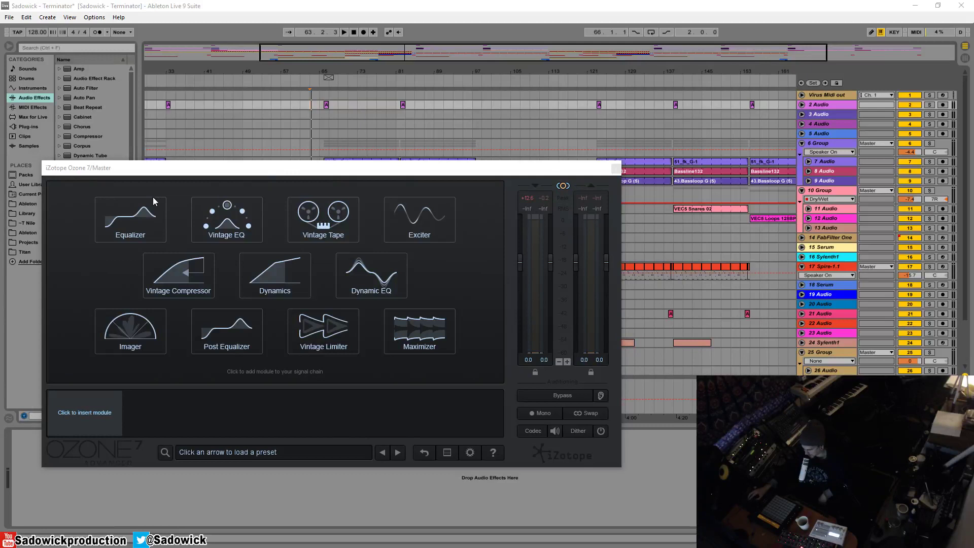
Step: Insert an Equalizer module into Ozone 7's signal chain on the Master
{"action": "left_click", "coordinate": [142, 222]}
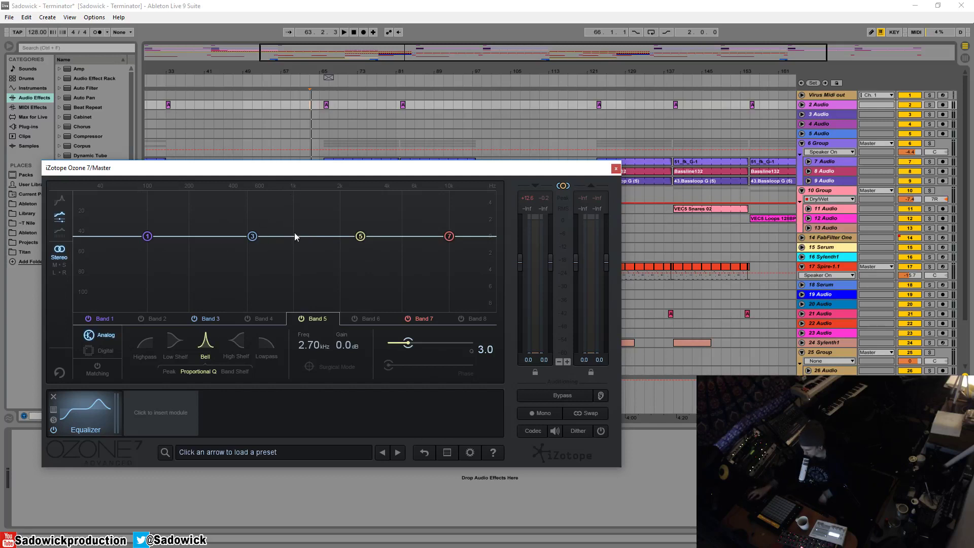
Step: Put the EQ in Matching mode, try Reference and Pink Noise, then use the 6dB Guide curve
{"action": "left_click", "coordinate": [99, 373]}
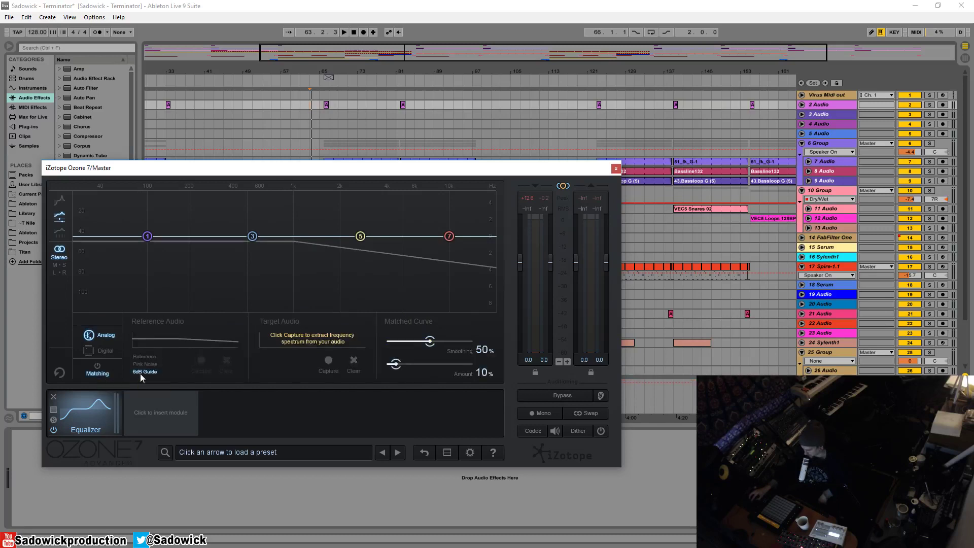
{"action": "left_click", "coordinate": [147, 357]}
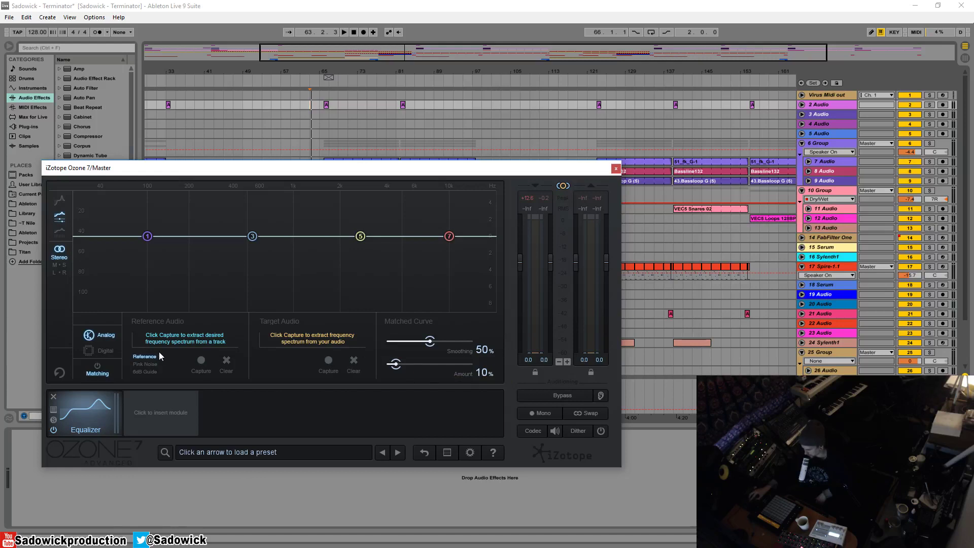
{"action": "left_click", "coordinate": [144, 364]}
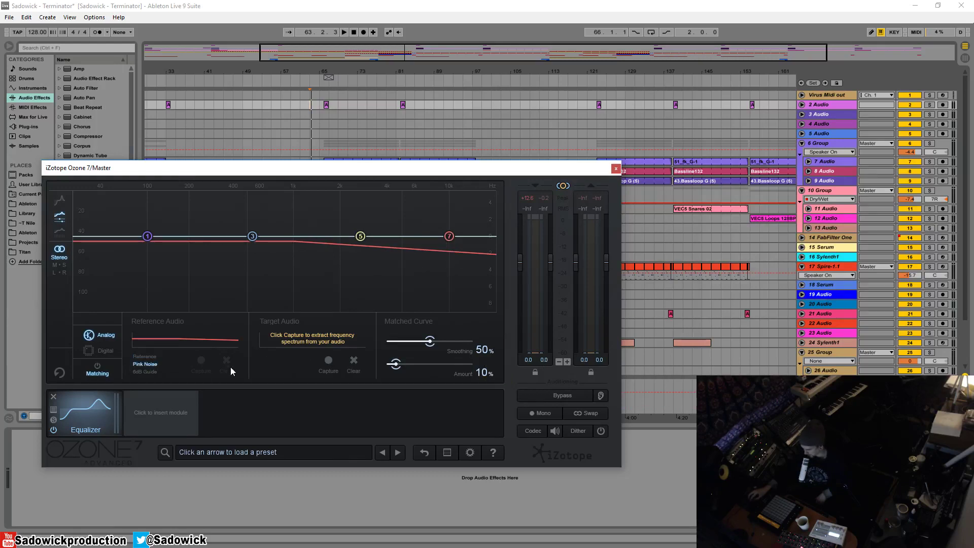
{"action": "left_click", "coordinate": [145, 372]}
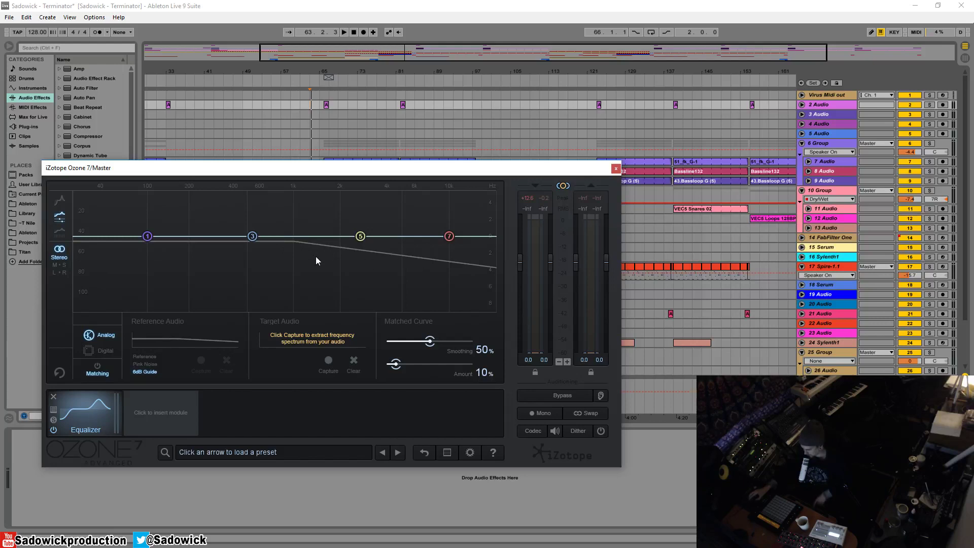
Step: Start playback and set the spectrum Average Time to 5 secs in Spectrum Options
{"action": "key", "text": "space"}
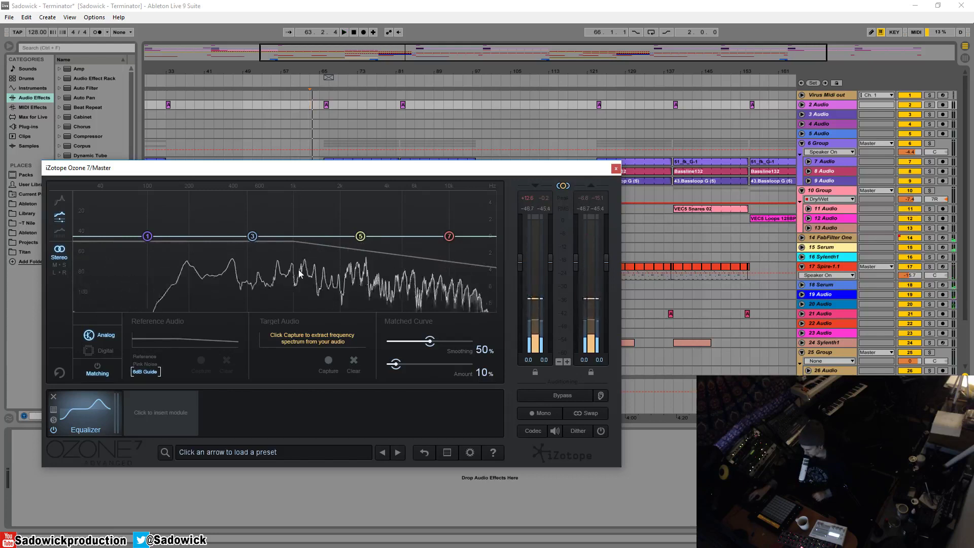
{"action": "right_click", "coordinate": [299, 272]}
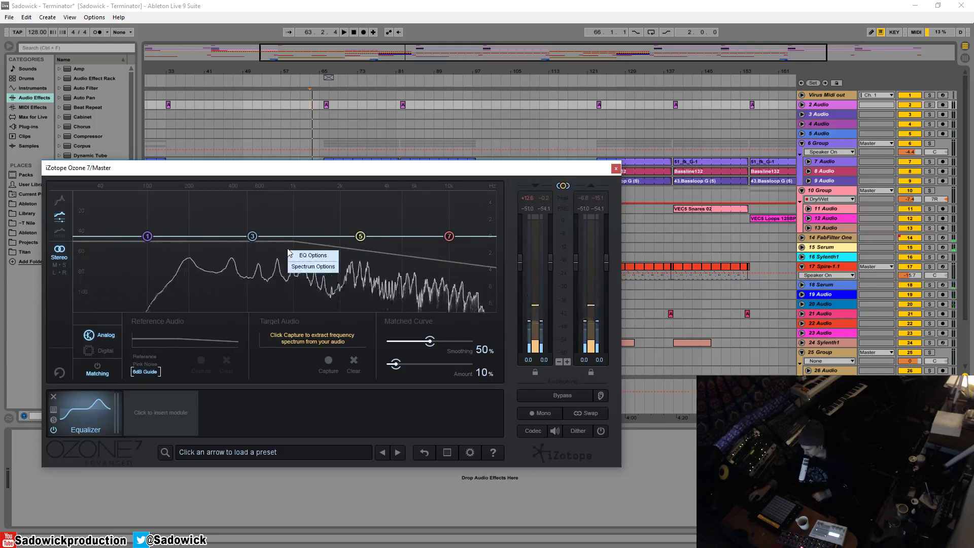
{"action": "left_click", "coordinate": [307, 268]}
{"action": "left_click_drag", "start_coordinate": [315, 289], "coordinate": [297, 259]}
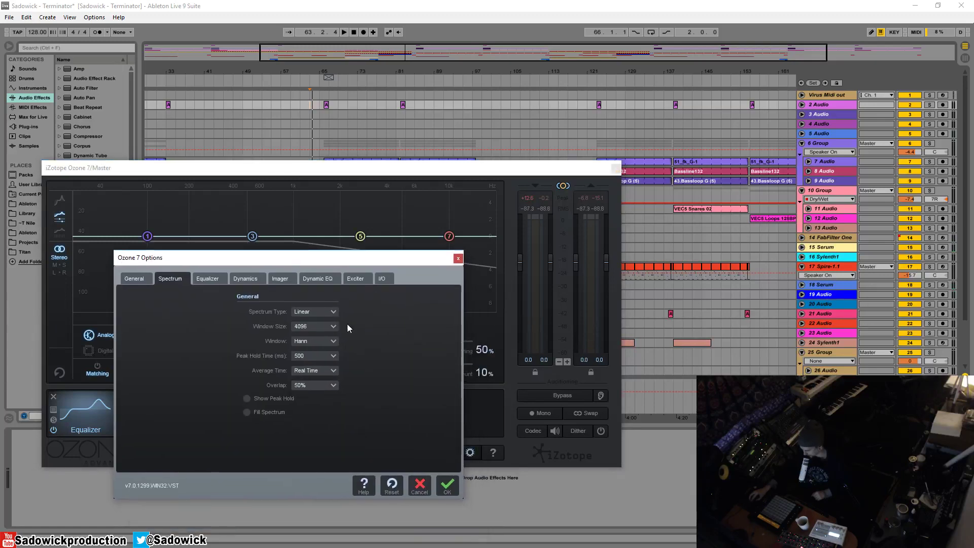
{"action": "left_click", "coordinate": [308, 372]}
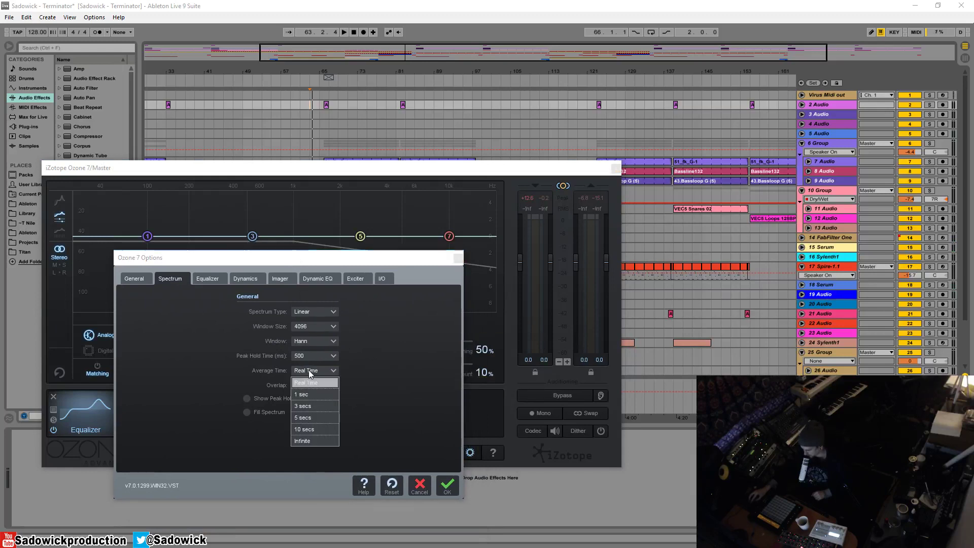
{"action": "left_click", "coordinate": [321, 419]}
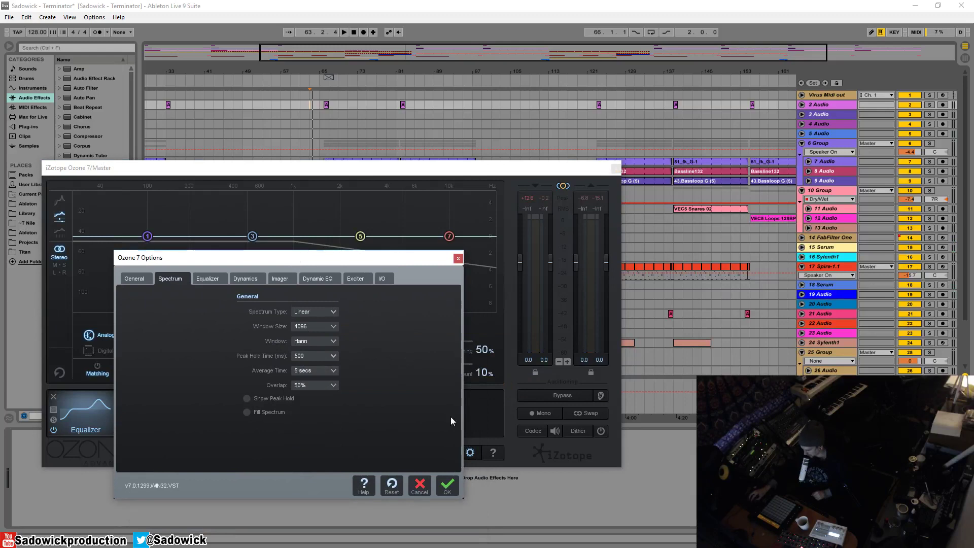
{"action": "left_click", "coordinate": [447, 486]}
Step: Move the playback start to bar 66, play the mix from there, then stop
{"action": "key", "text": "space"}
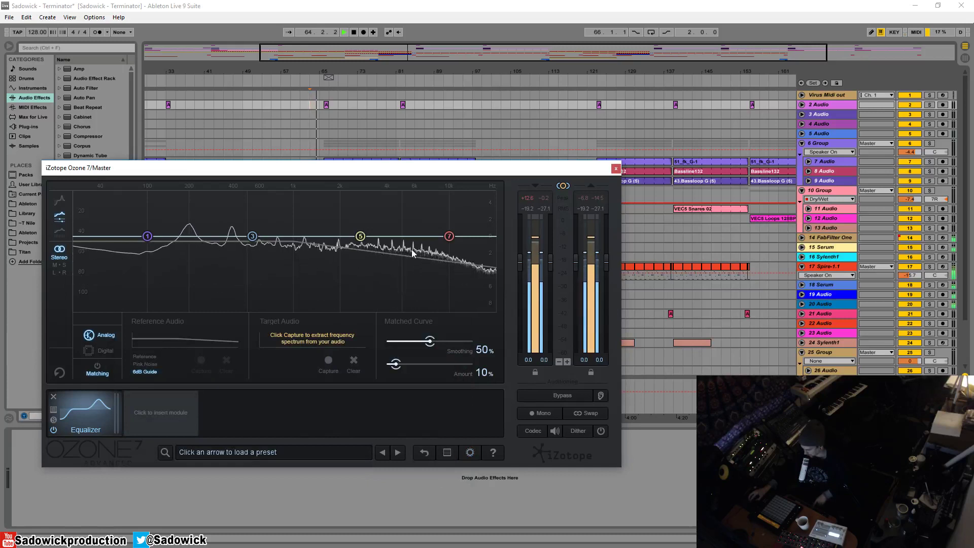
{"action": "left_click", "coordinate": [326, 105]}
{"action": "key", "text": "space"}
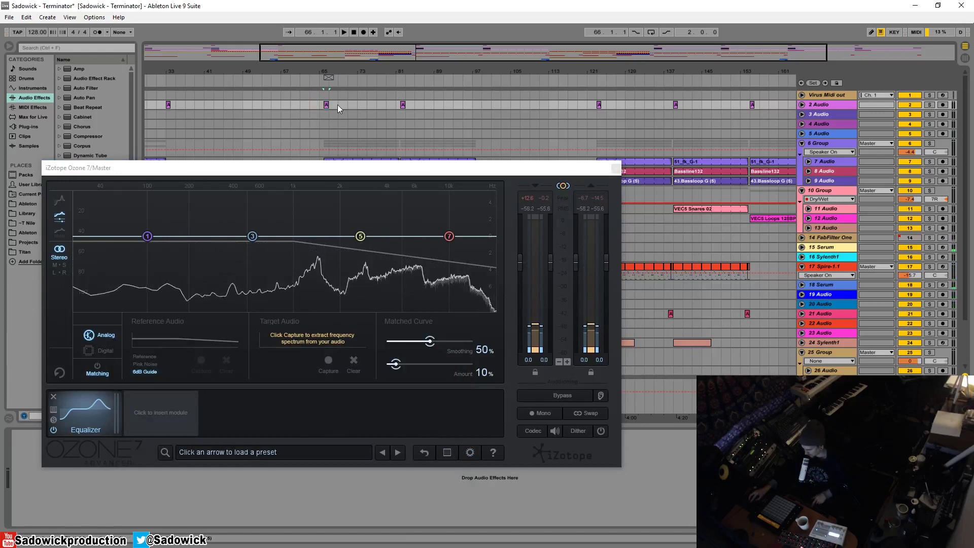
{"action": "key", "text": "space"}
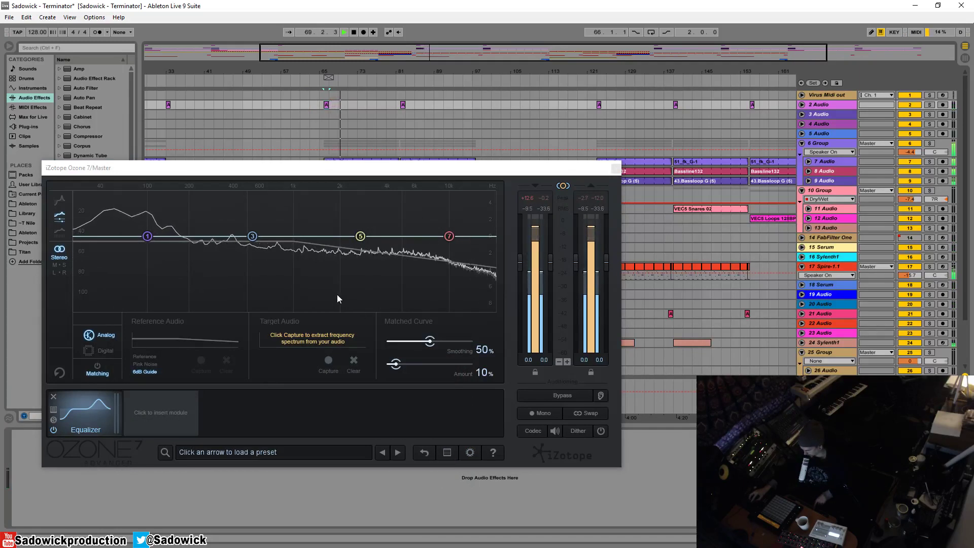
{"action": "key", "text": "space"}
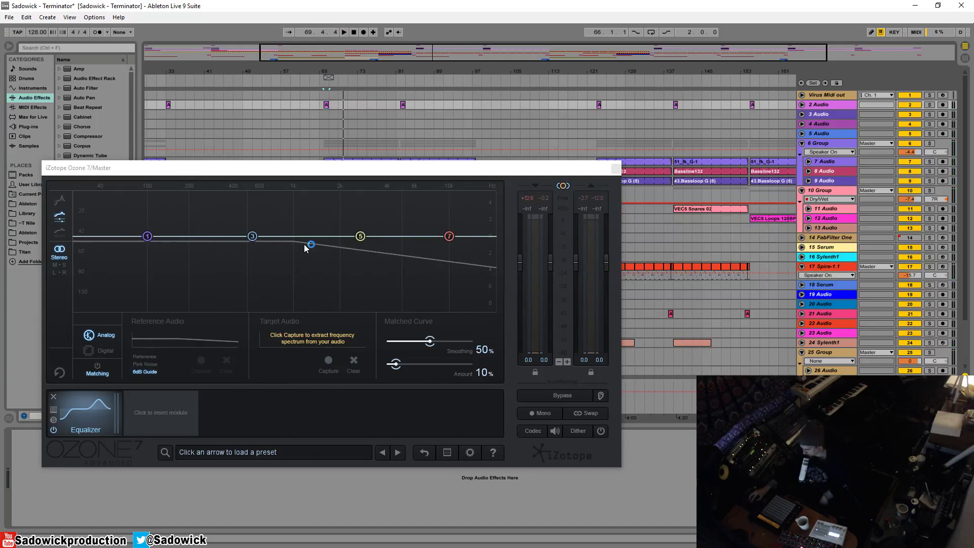
Step: Shift the guide line's knee lower and cut band 5 to about -4.1 dB near 6.8 kHz
{"action": "left_click_drag", "start_coordinate": [304, 247], "coordinate": [296, 246]}
{"action": "key", "text": "space"}
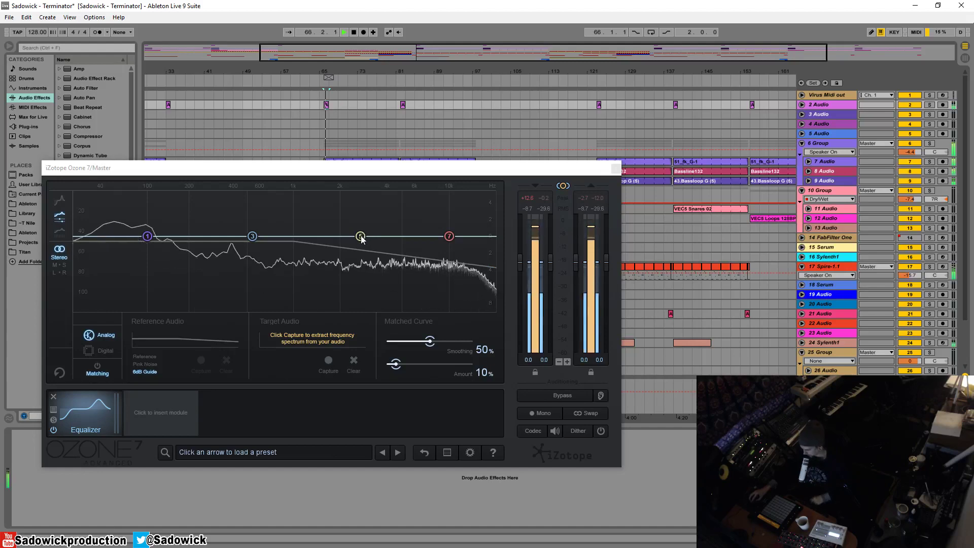
{"action": "left_click_drag", "start_coordinate": [364, 238], "coordinate": [412, 260]}
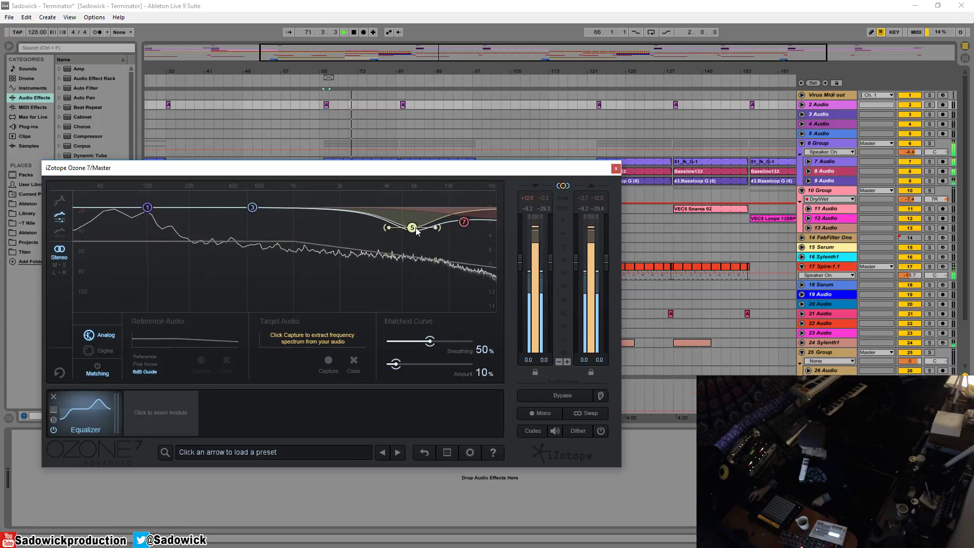
{"action": "left_click_drag", "start_coordinate": [413, 228], "coordinate": [459, 203]}
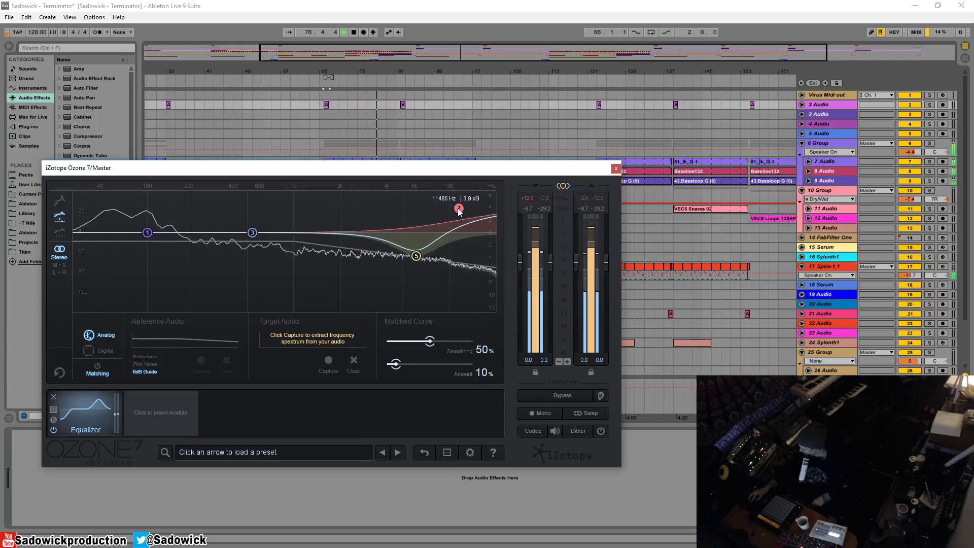
Step: Move band 5's dip to ~8.1 kHz, lower band 7's shelf to 3.4 dB, lift band 3 near 1.1 kHz
{"action": "left_click_drag", "start_coordinate": [416, 256], "coordinate": [421, 257]}
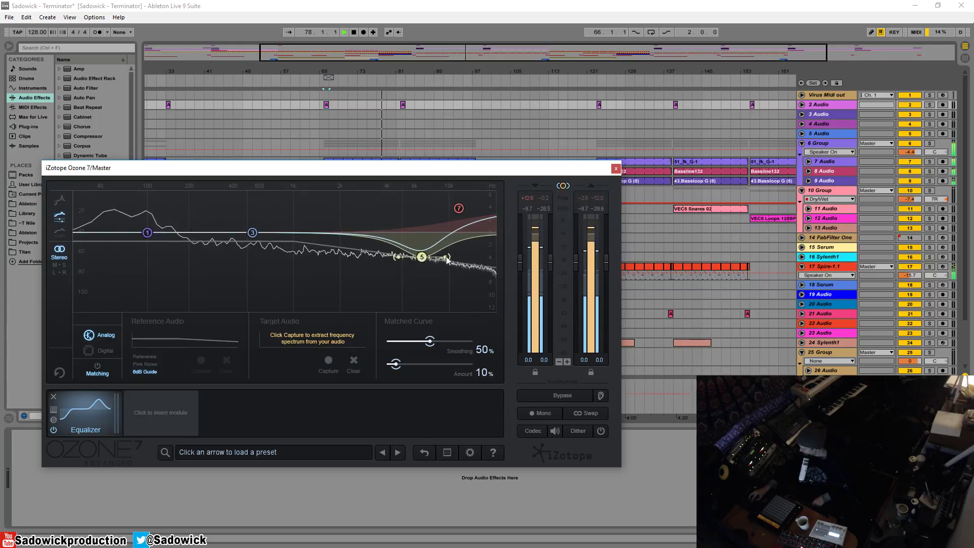
{"action": "left_click_drag", "start_coordinate": [459, 209], "coordinate": [461, 209]}
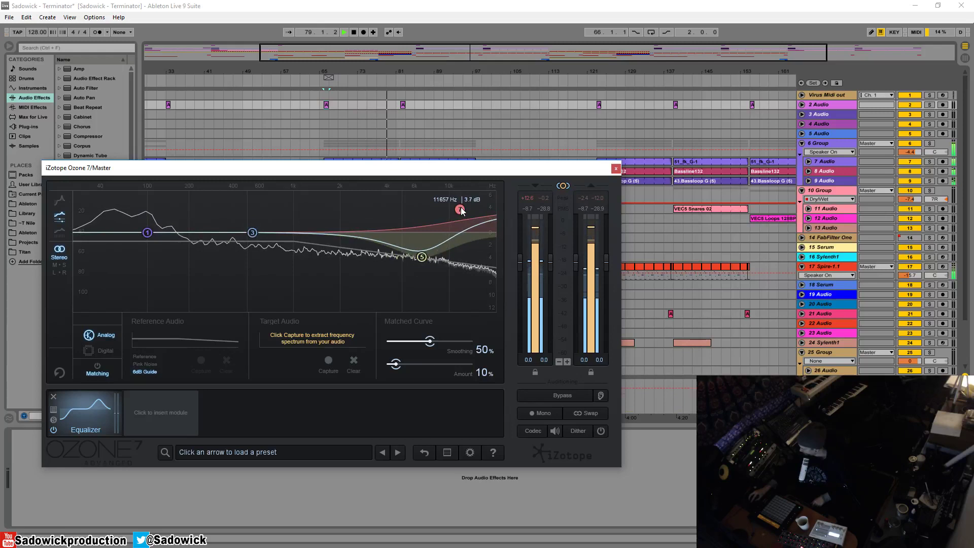
{"action": "left_click_drag", "start_coordinate": [421, 257], "coordinate": [436, 256]}
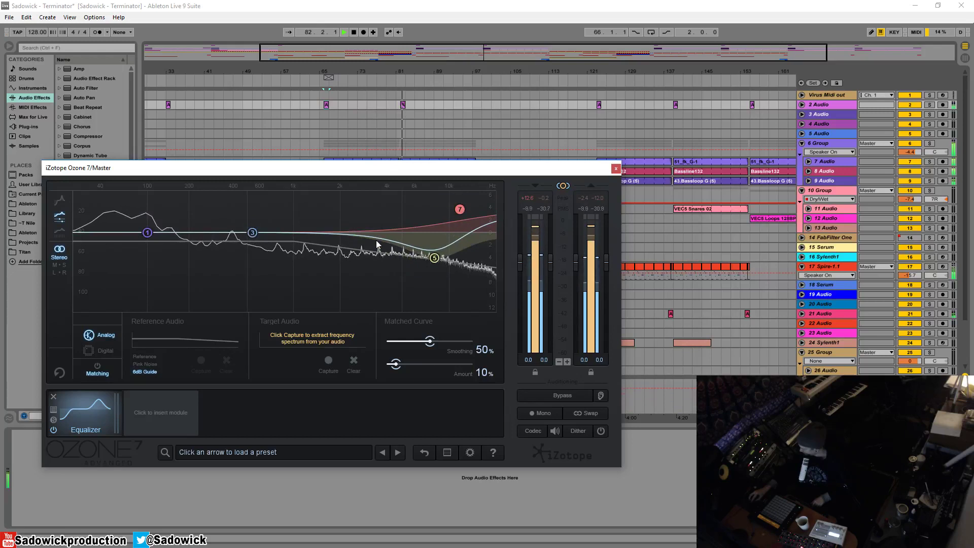
{"action": "left_click_drag", "start_coordinate": [252, 232], "coordinate": [303, 217]}
{"action": "key", "text": "space"}
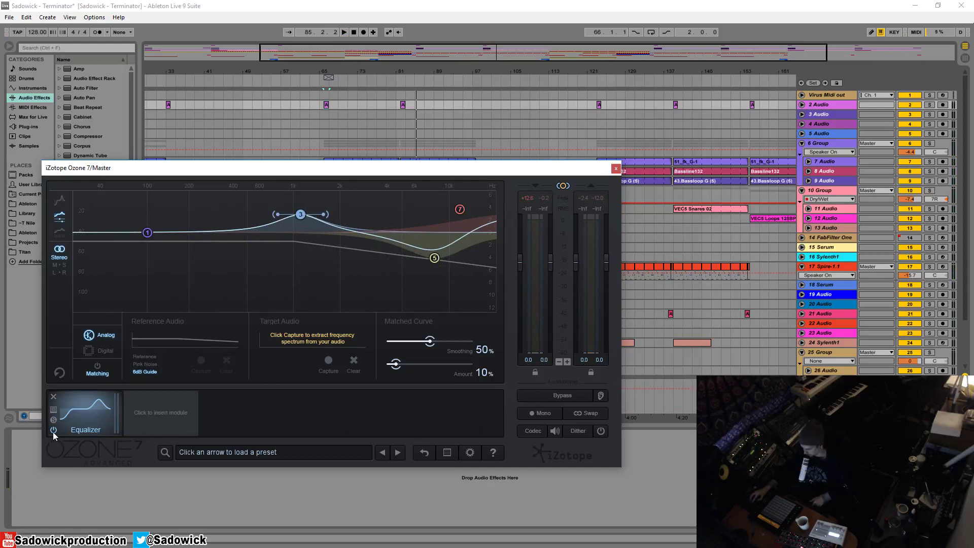
{"action": "key", "text": "space"}
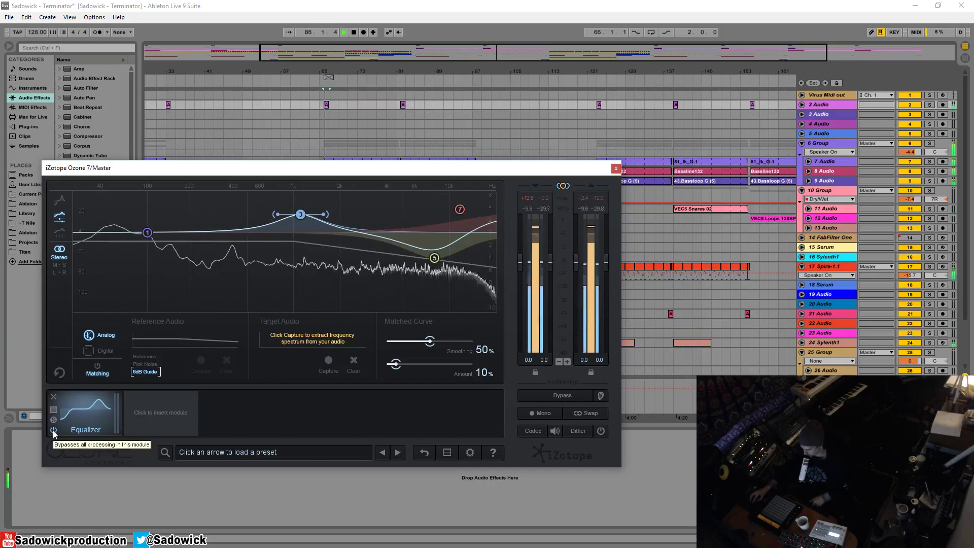
{"action": "left_click", "coordinate": [53, 430]}
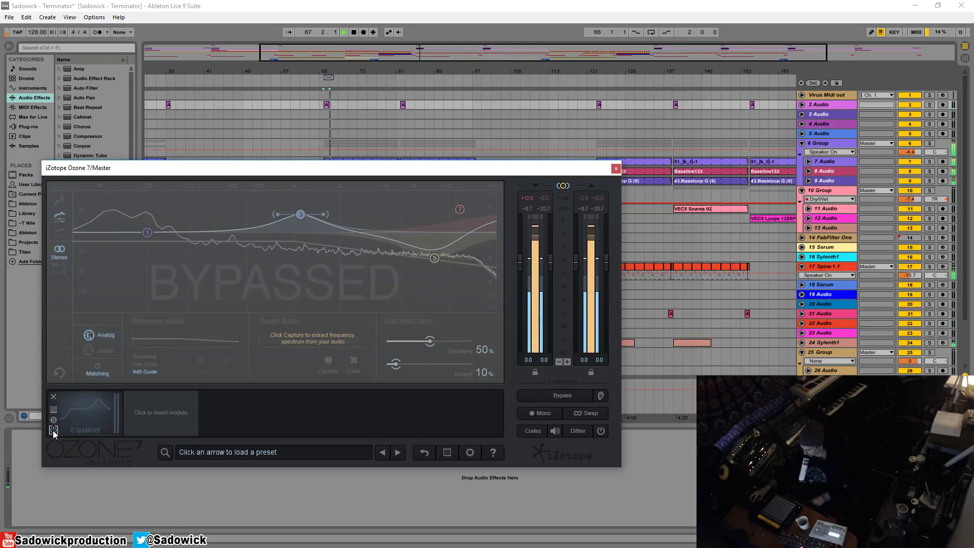
{"action": "left_click", "coordinate": [53, 429]}
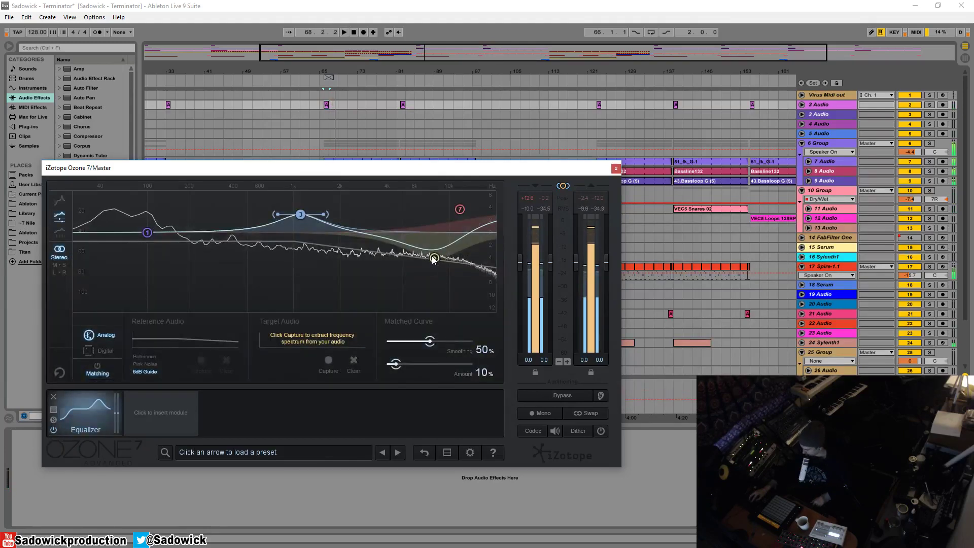
{"action": "key", "text": "space"}
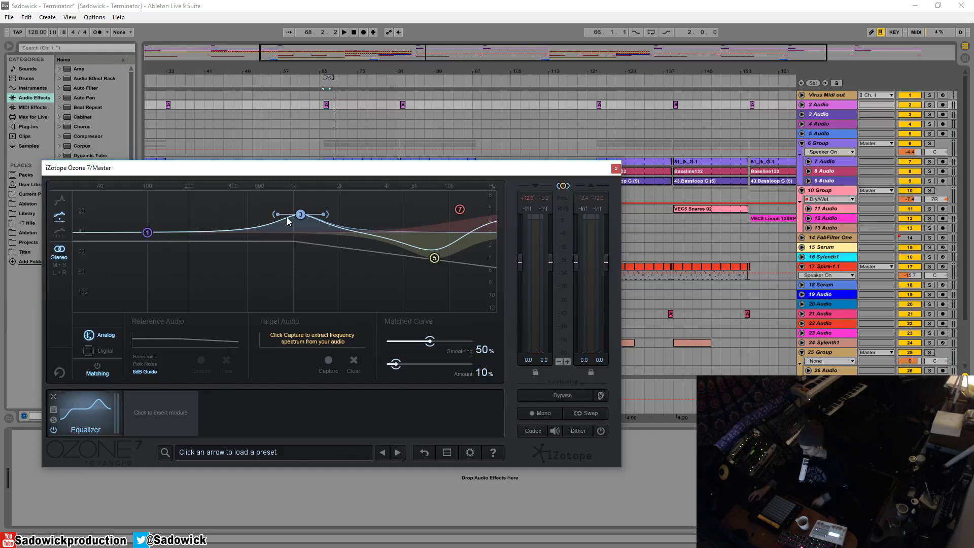
{"action": "key", "text": "space"}
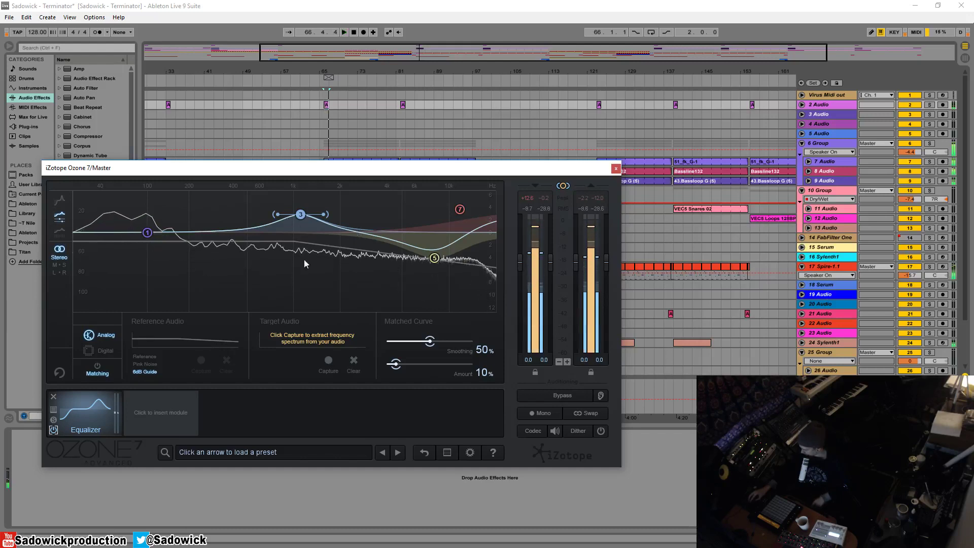
Step: Set the spectrum analyser's Spectrum Type to 1/3 Octave in Spectrum Options
{"action": "right_click", "coordinate": [237, 257]}
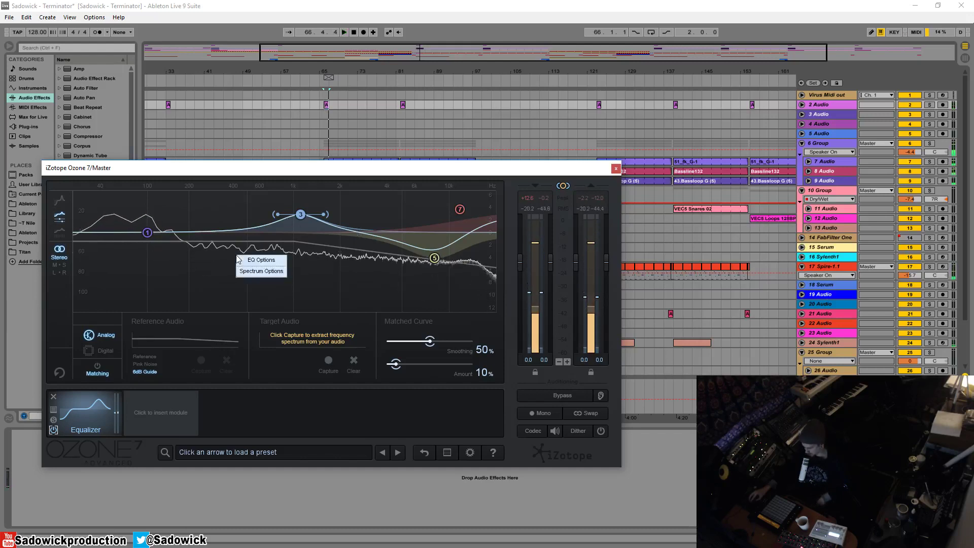
{"action": "left_click", "coordinate": [260, 271]}
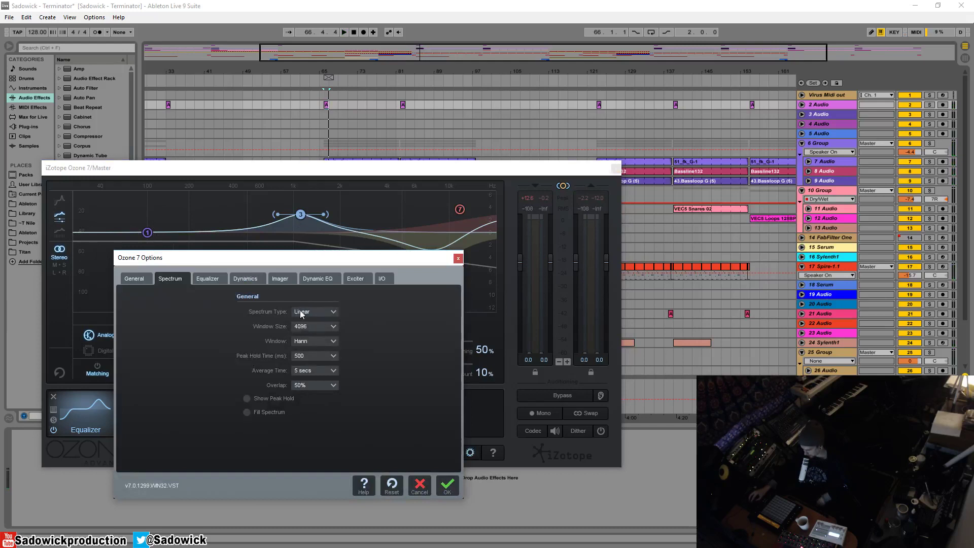
{"action": "left_click", "coordinate": [322, 310]}
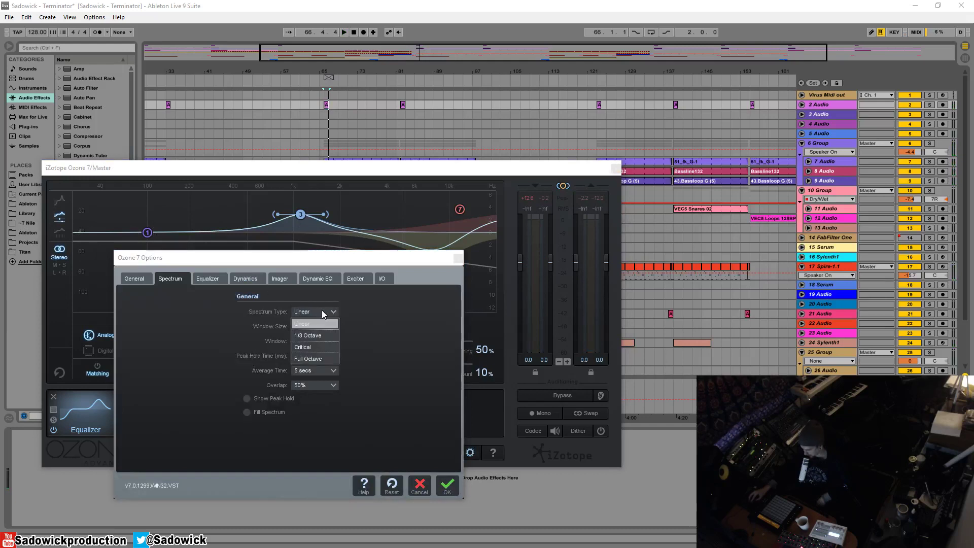
{"action": "left_click", "coordinate": [320, 335]}
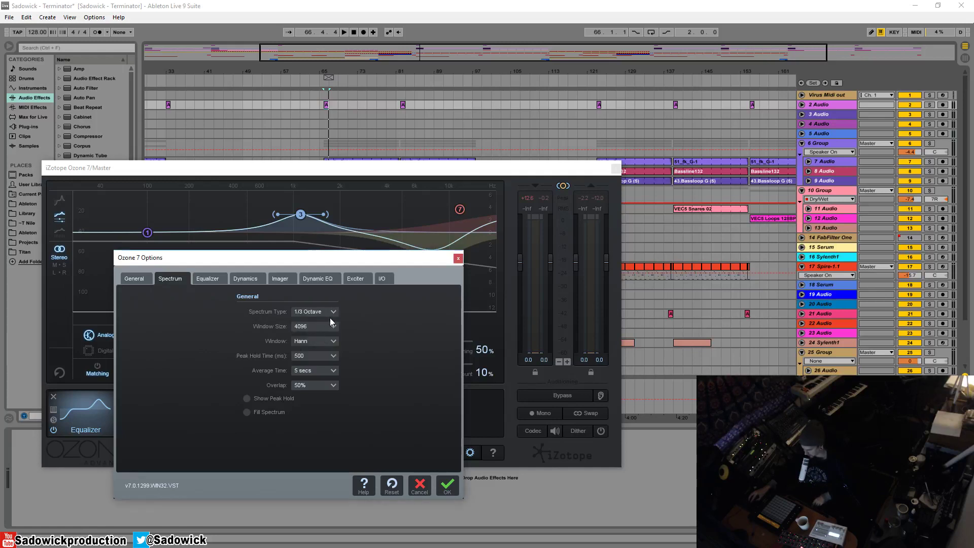
{"action": "left_click", "coordinate": [447, 484]}
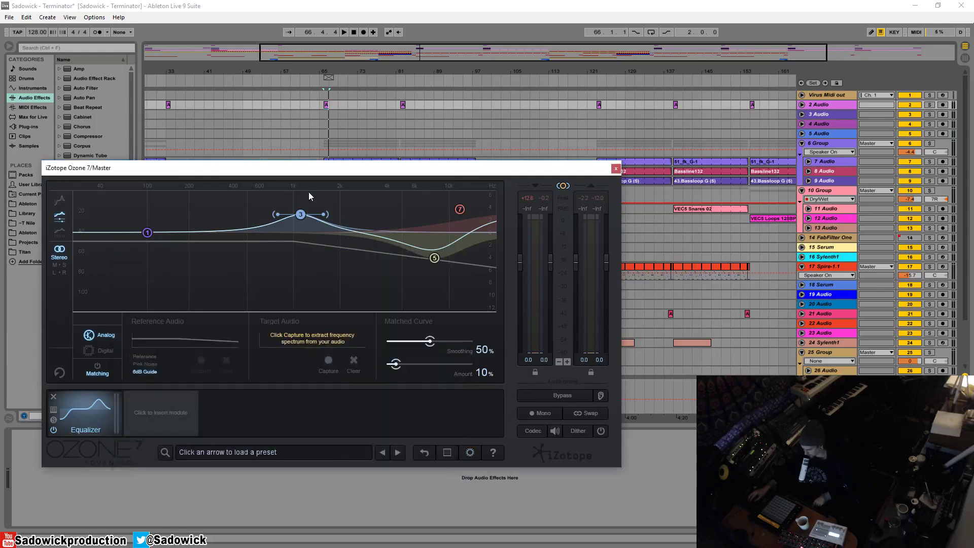
Step: Nudge band 7's shelf down and lift band 3 to about 1038 Hz, +3.8 dB, playing from bar 73
{"action": "key", "text": "space"}
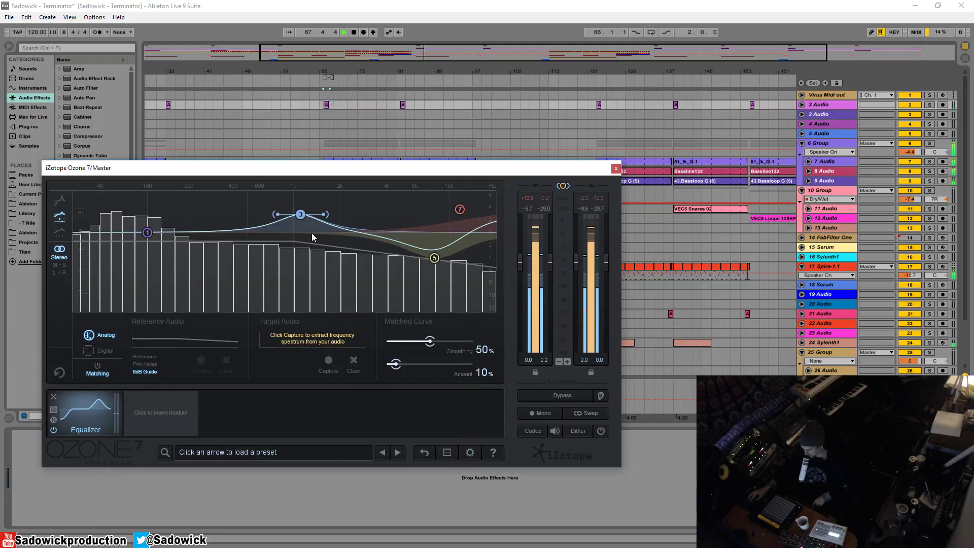
{"action": "left_click_drag", "start_coordinate": [459, 209], "coordinate": [460, 212]}
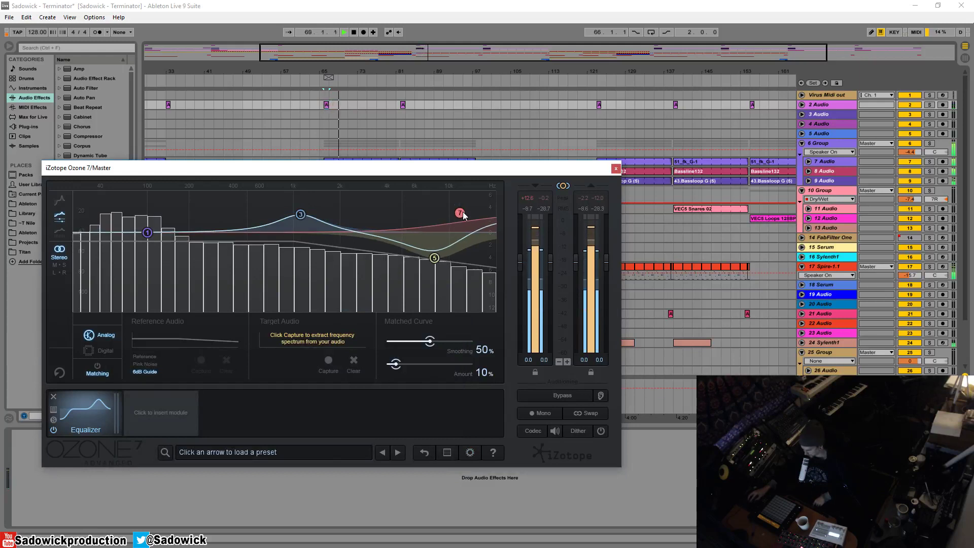
{"action": "left_click", "coordinate": [358, 104]}
{"action": "key", "text": "space"}
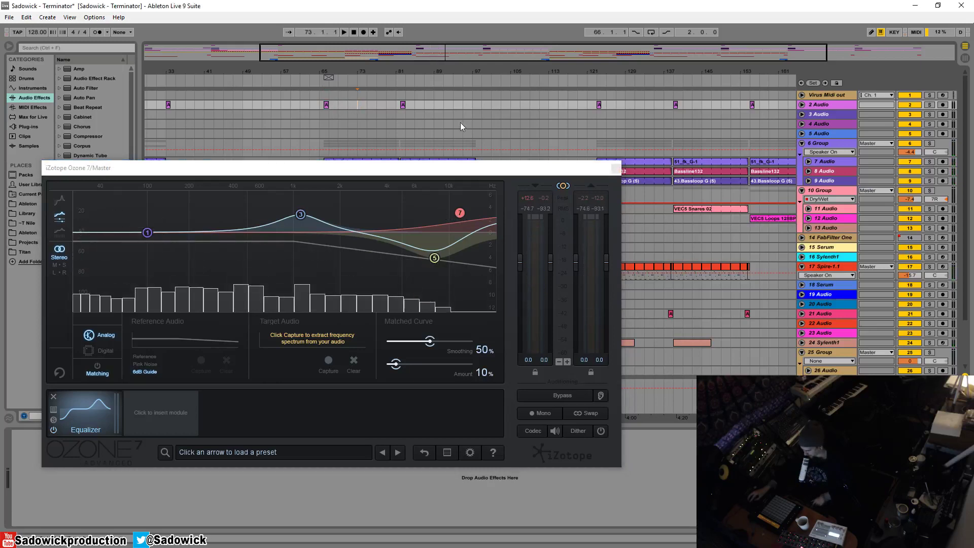
{"action": "key", "text": "space"}
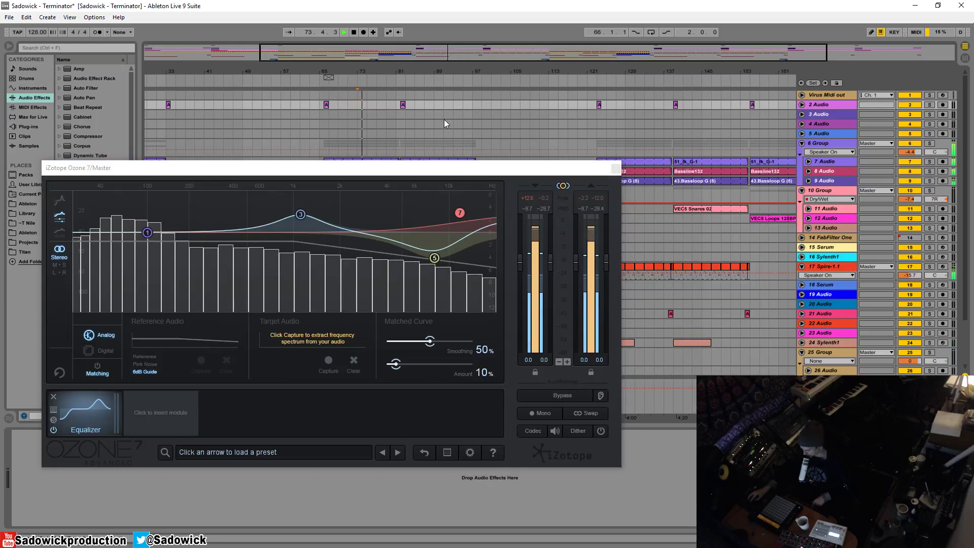
{"action": "left_click_drag", "start_coordinate": [301, 215], "coordinate": [296, 213]}
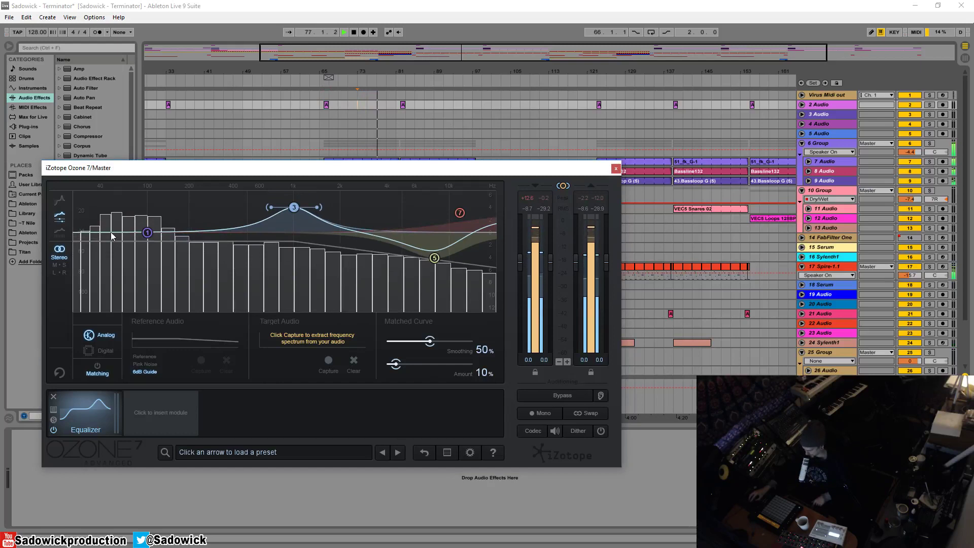
{"action": "key", "text": "space"}
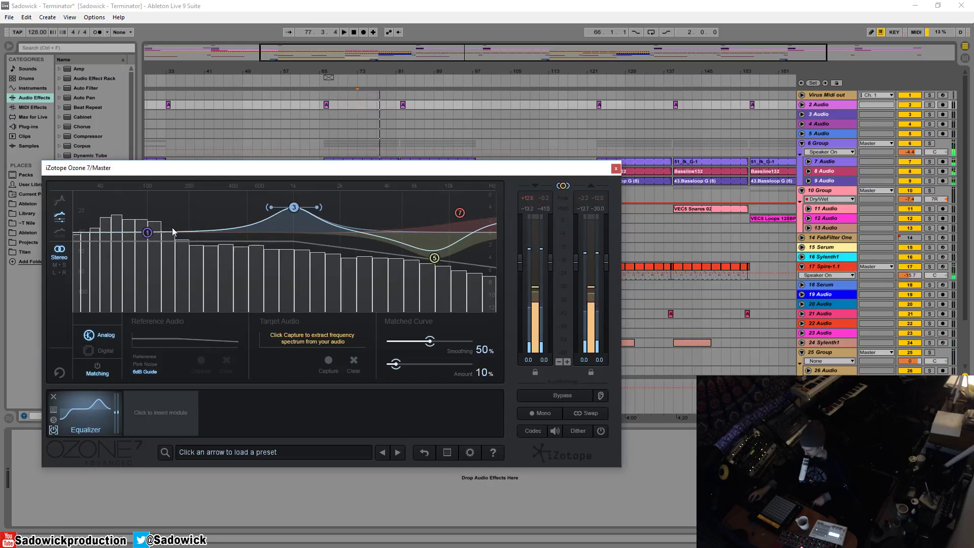
Step: Switch the Spectrum Type to Critical in Spectrum Options and restart playback
{"action": "right_click", "coordinate": [284, 258]}
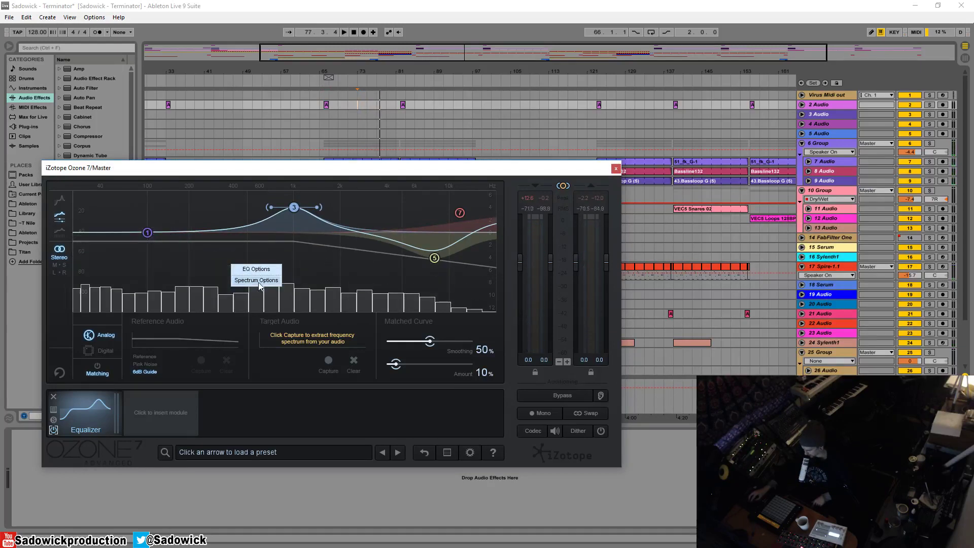
{"action": "left_click", "coordinate": [299, 281]}
{"action": "left_click", "coordinate": [327, 311]}
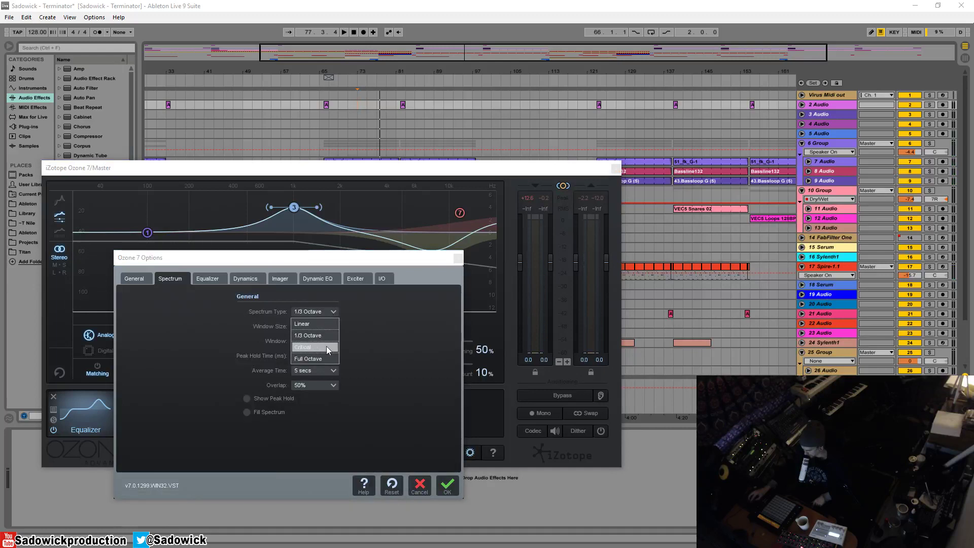
{"action": "left_click", "coordinate": [327, 346]}
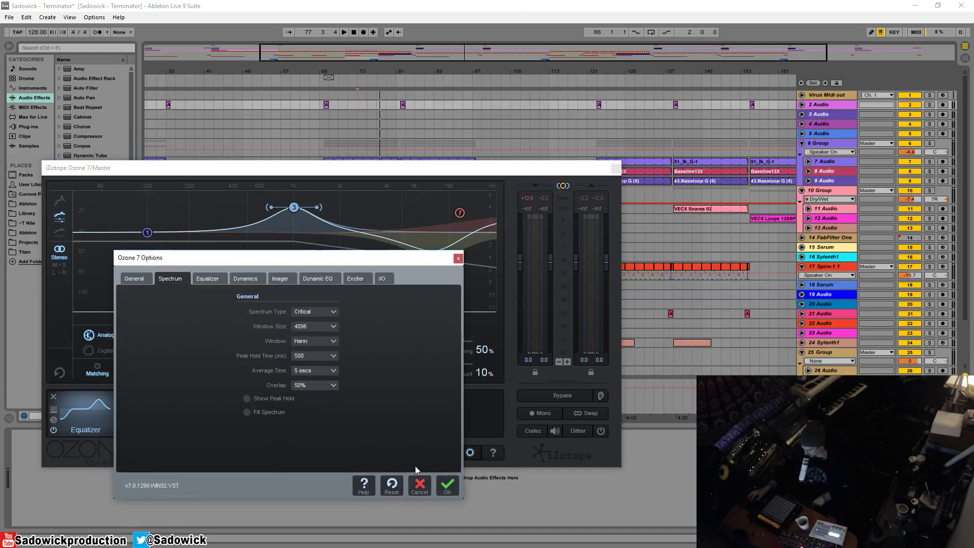
{"action": "left_click", "coordinate": [448, 491]}
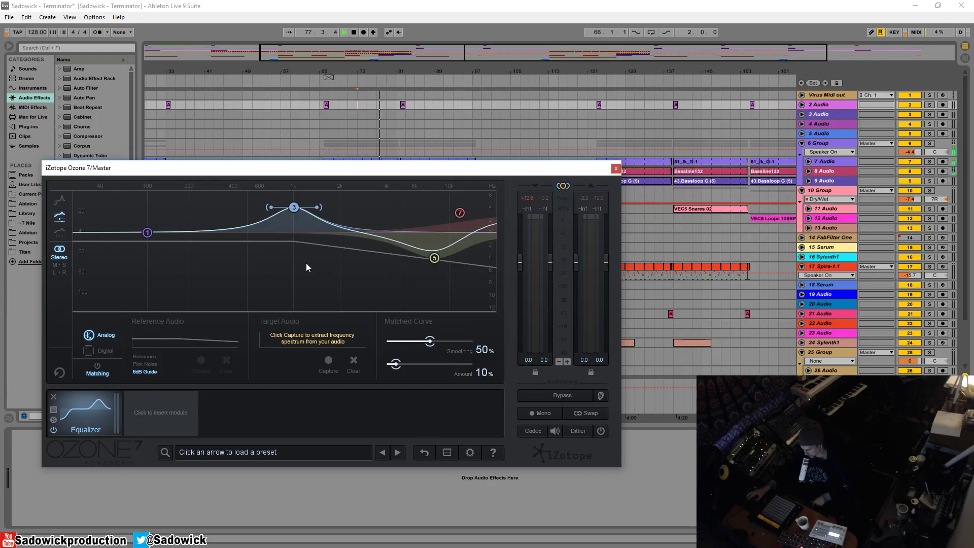
{"action": "key", "text": "space"}
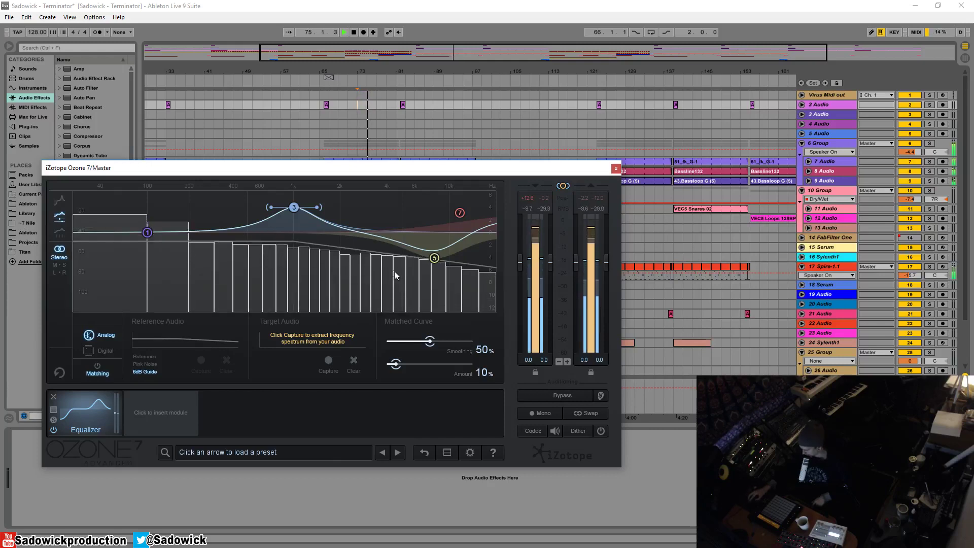
Step: Adjust band 4 near 2.2 kHz and audition the EQ curve against the Critical spectrum
{"action": "left_click_drag", "start_coordinate": [342, 228], "coordinate": [306, 232]}
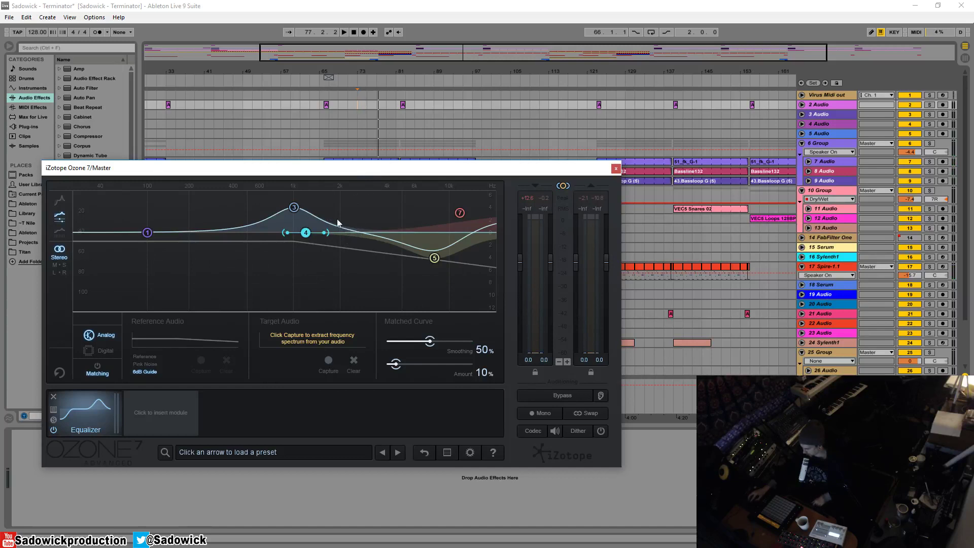
{"action": "key", "text": "space"}
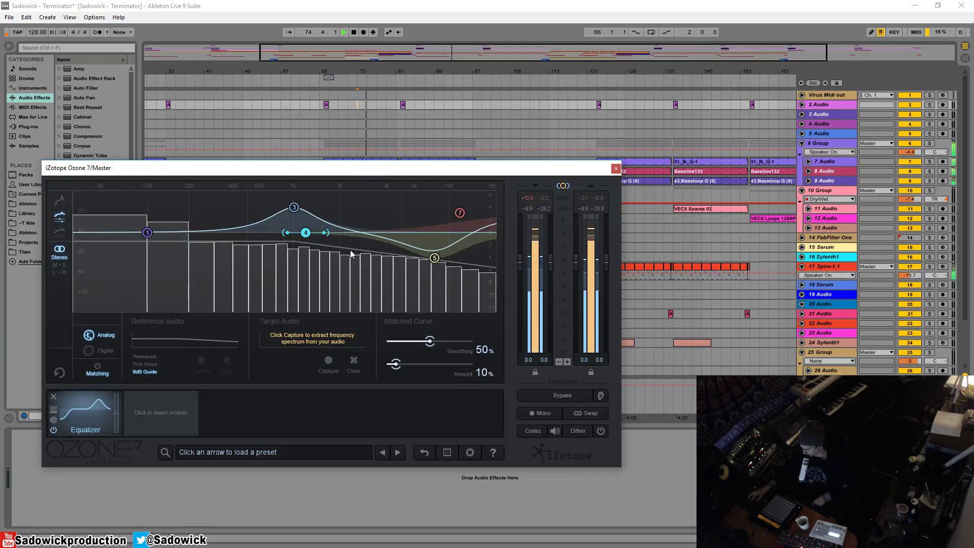
{"action": "key", "text": "space"}
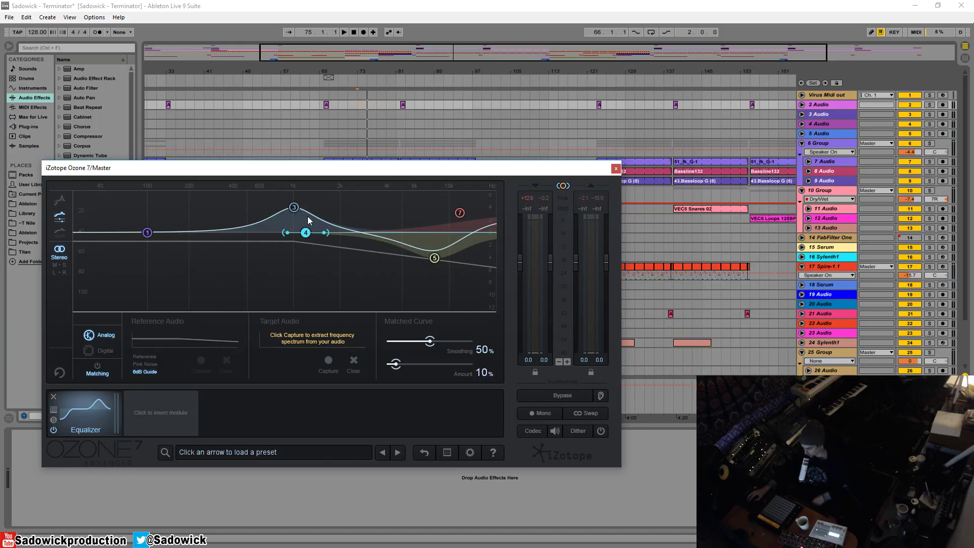
{"action": "key", "text": "space"}
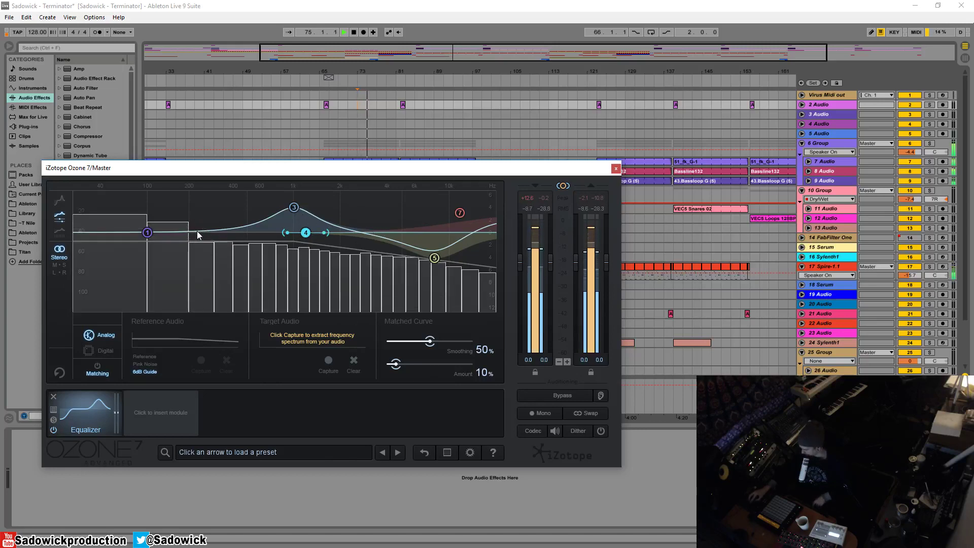
{"action": "key", "text": "space"}
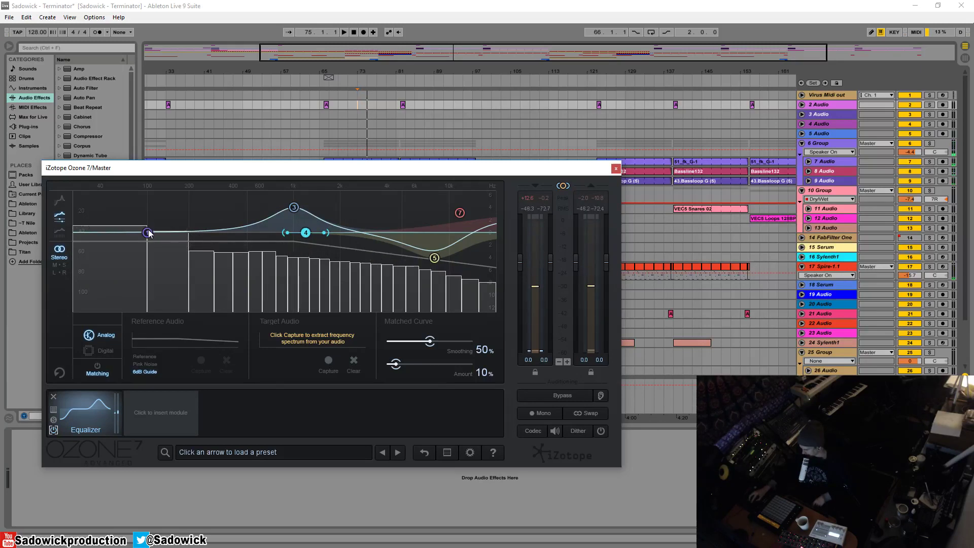